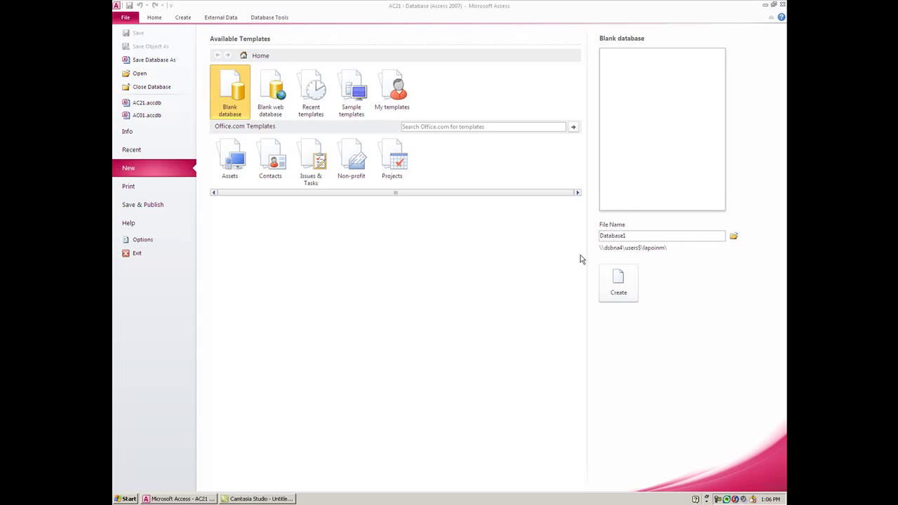
Create a blank database with the file name Lesson
left_click(625, 237)
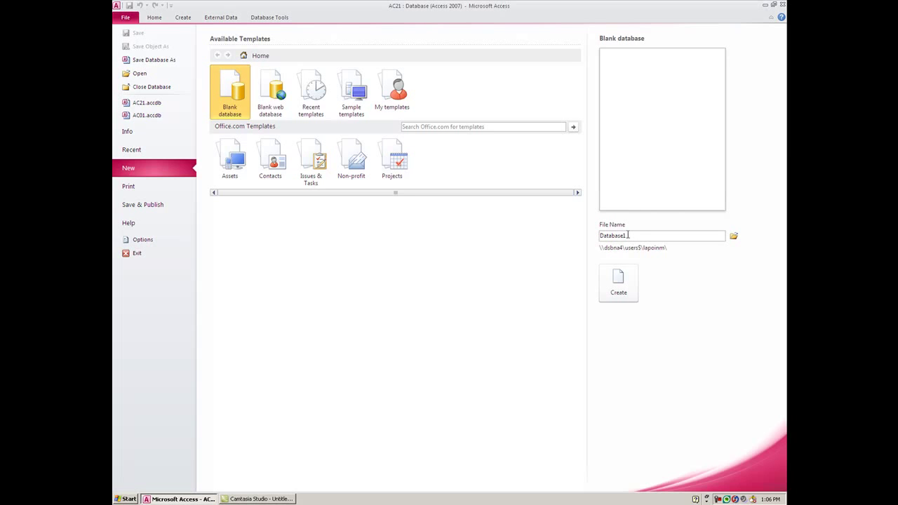
double_click(625, 236)
left_click(640, 239)
left_click_drag(641, 239, 600, 239)
type("Lesson")
left_click(618, 280)
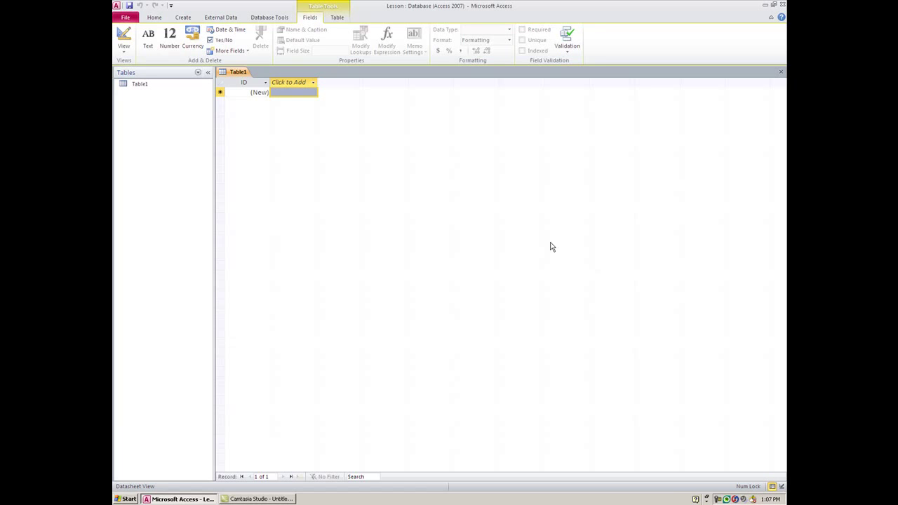
Switch the default table to Design View, saving it under the name Students
left_click(125, 46)
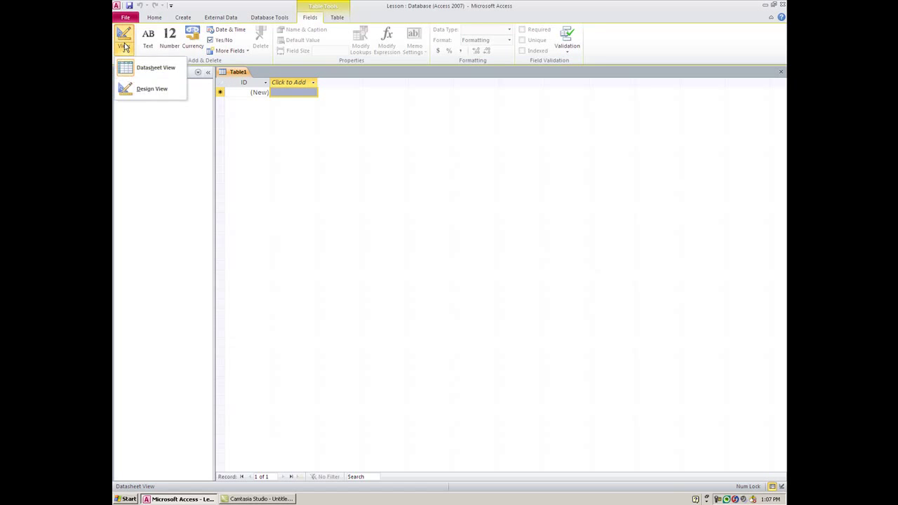
left_click(138, 90)
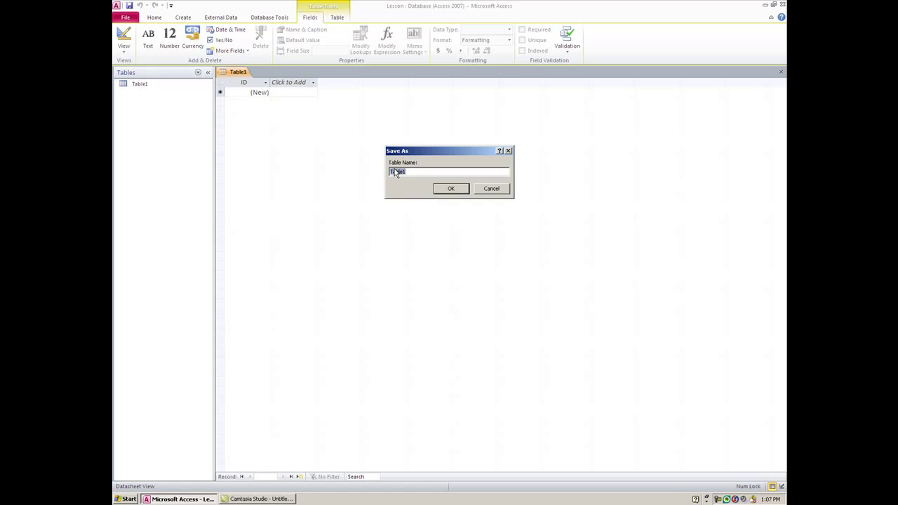
type("Students")
key("Return")
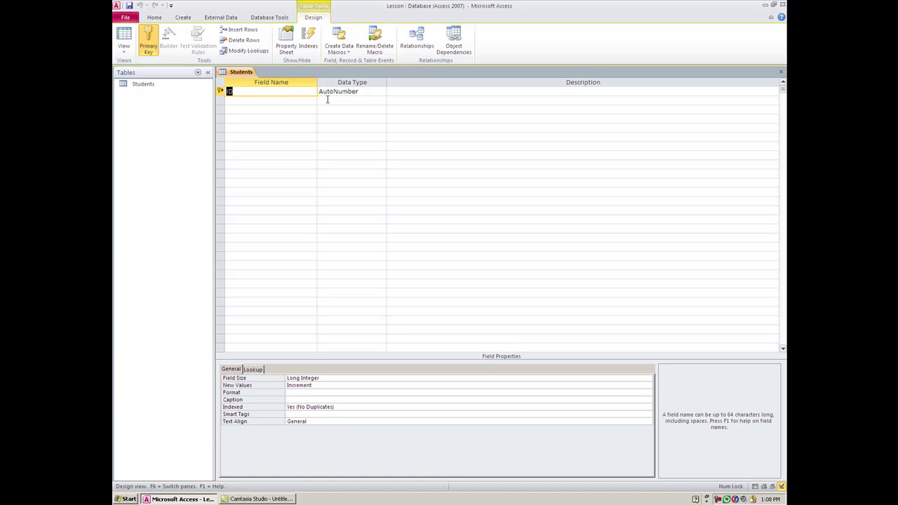
Add two fields named Lastname and Firstname below the ID field, both with the Text data type
left_click(264, 101)
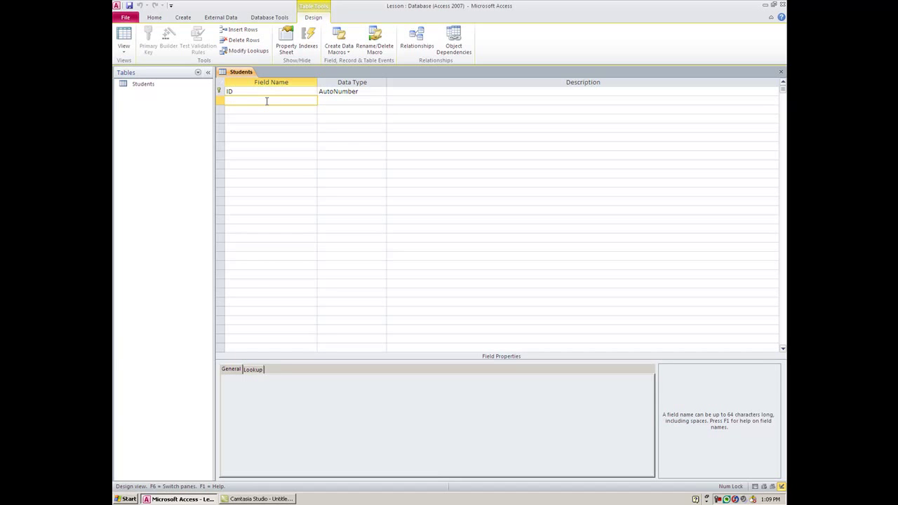
type("Lastname")
left_click(346, 100)
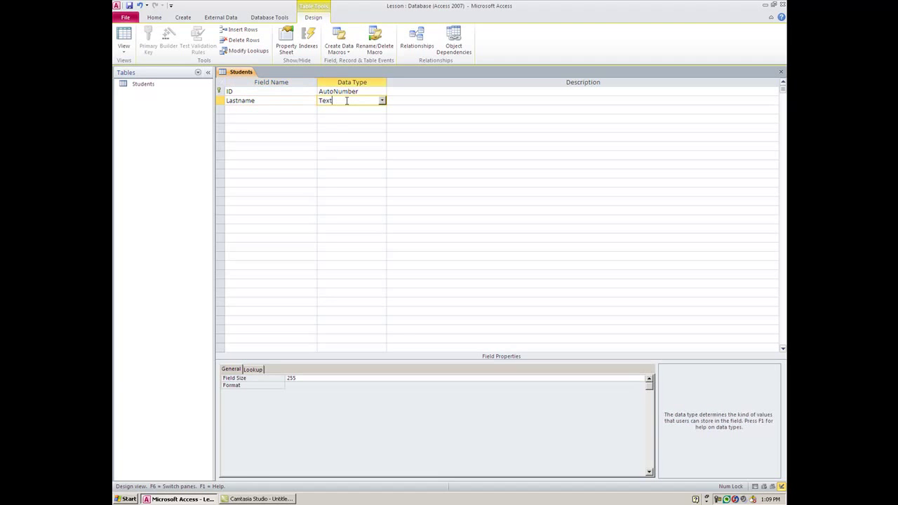
left_click(382, 101)
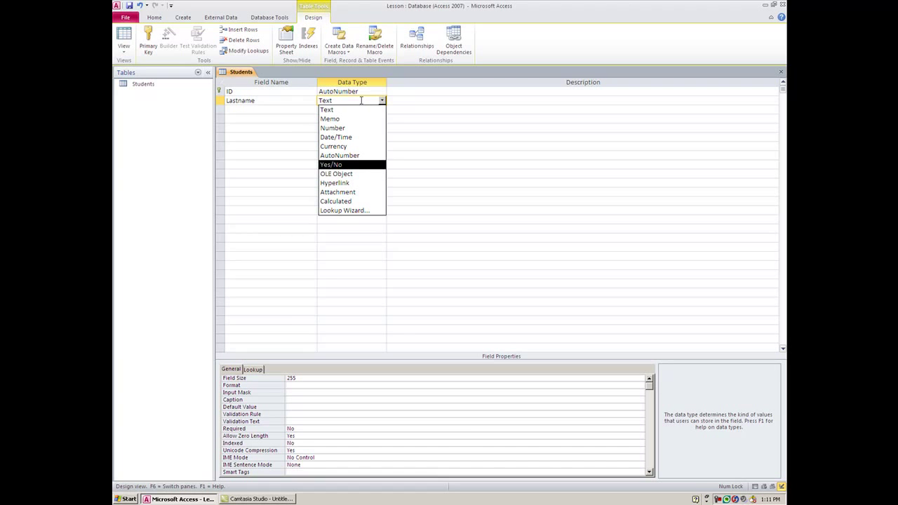
left_click(332, 110)
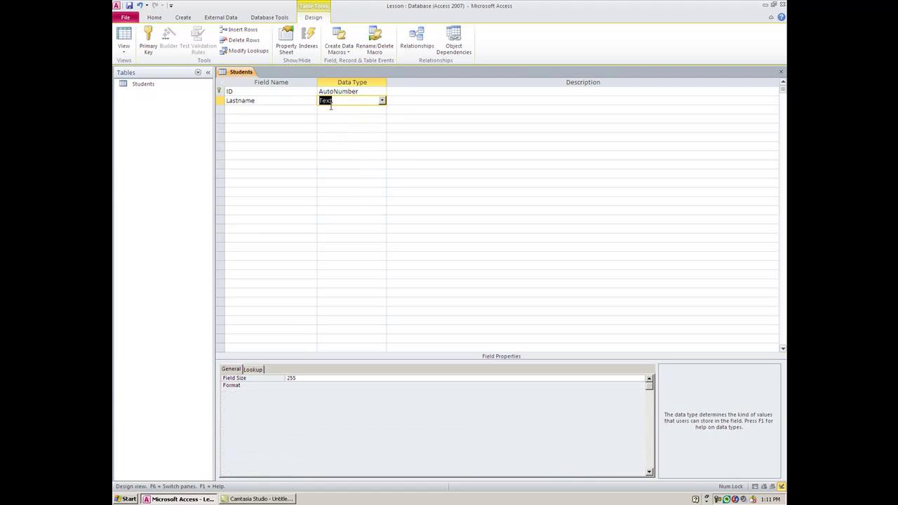
left_click(278, 110)
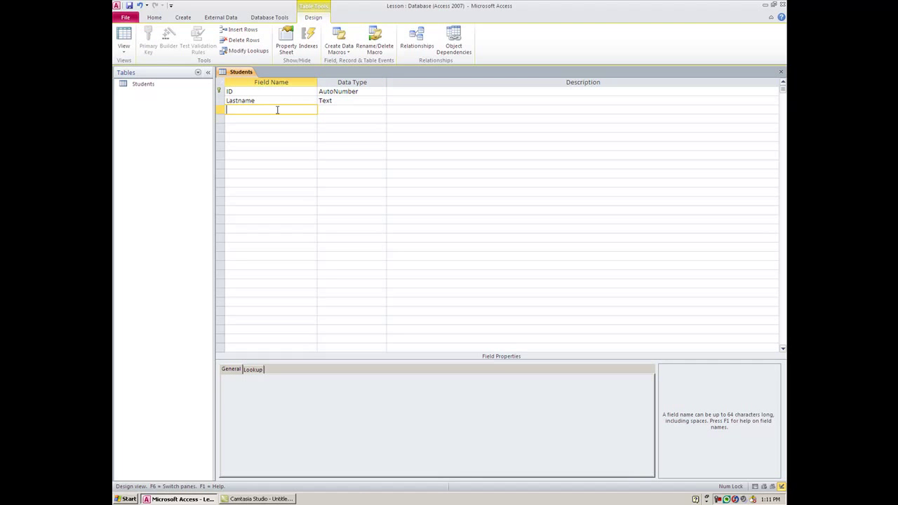
type("Firstname")
key("Tab")
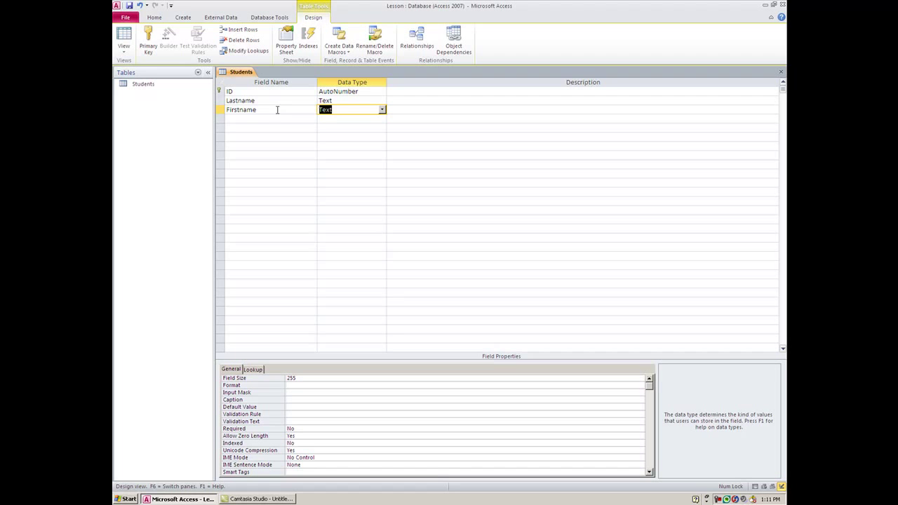
Add Address and City as Text fields below Firstname, with both names capitalized
left_click(242, 118)
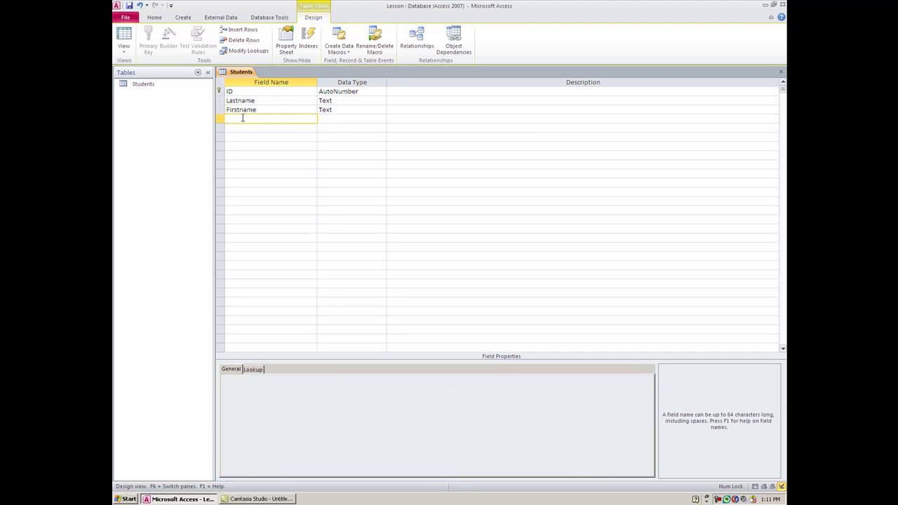
type("address")
left_click(327, 118)
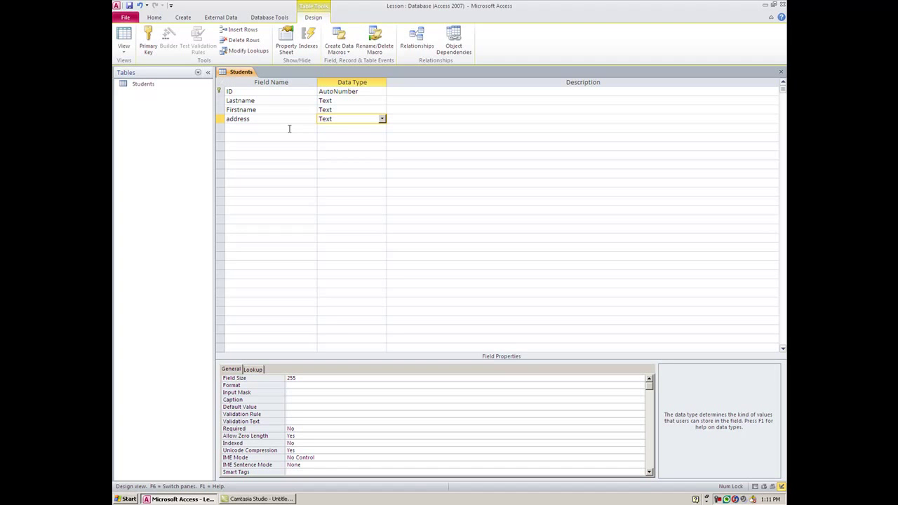
left_click(226, 127)
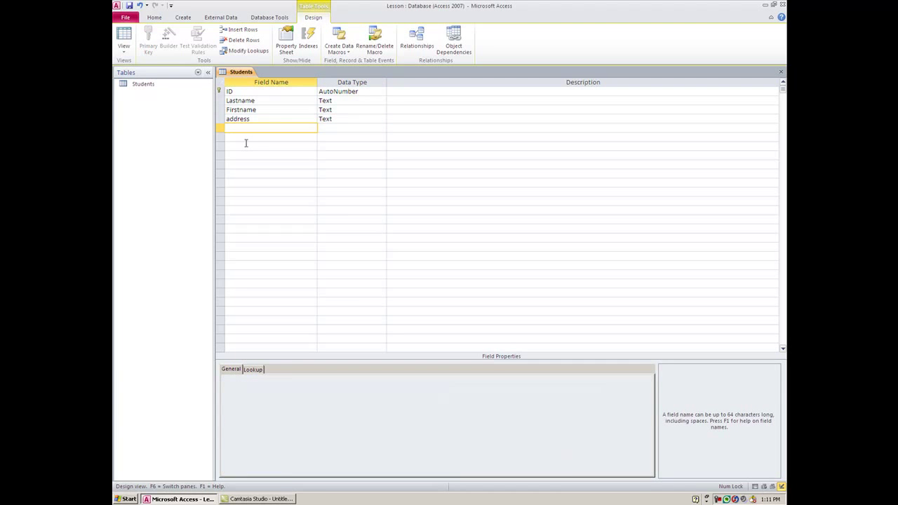
type("ad")
key("BackSpace")
key("BackSpace")
type("City")
left_click(230, 119)
key("BackSpace")
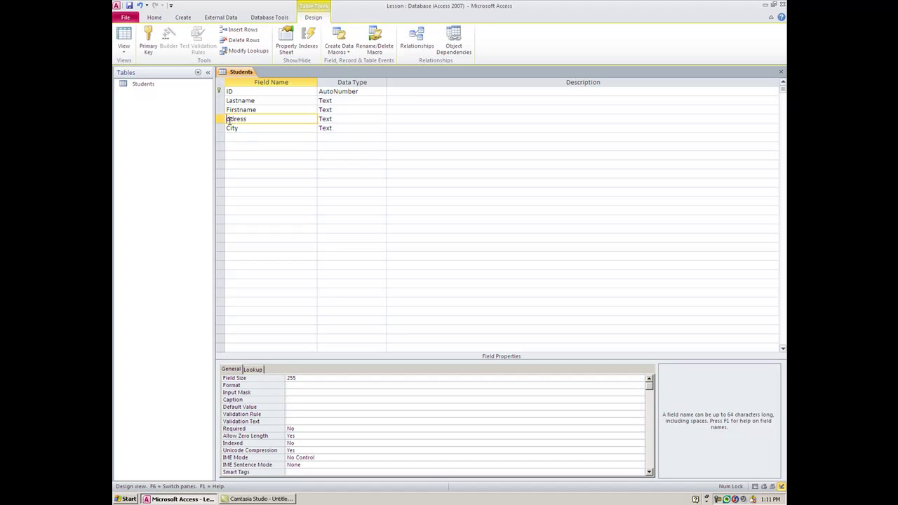
type("A")
Add a Province field with the Text data type below City
left_click(242, 138)
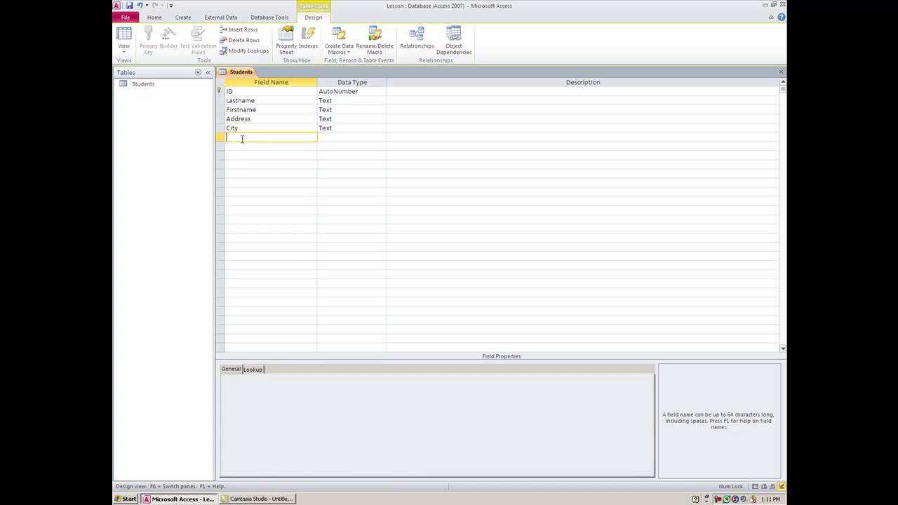
type("Province")
left_click(369, 138)
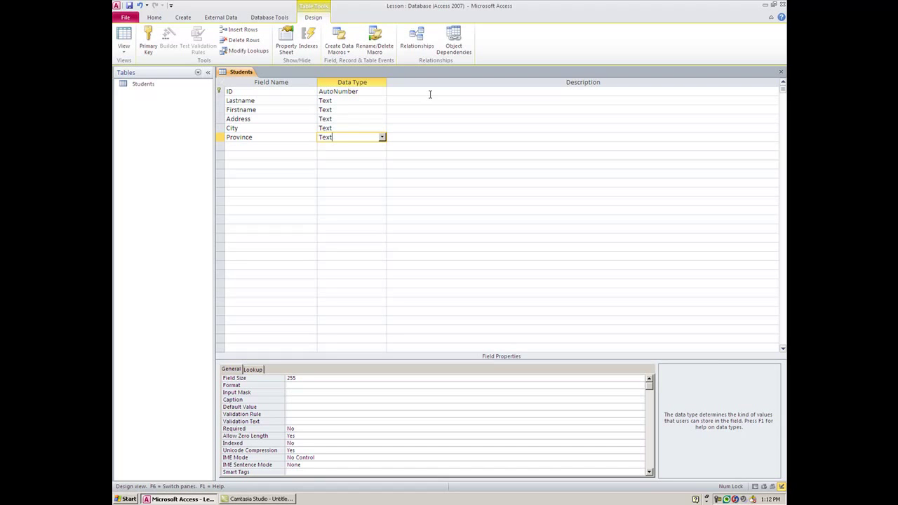
Enter "Do not type here. It is generated automatically." as the description of the ID field
left_click(391, 91)
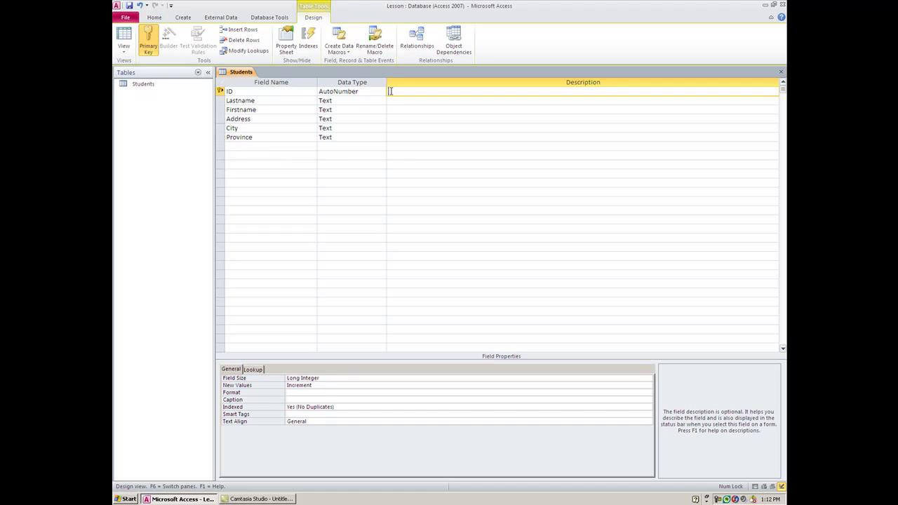
type("Do not type here. It is generated auto")
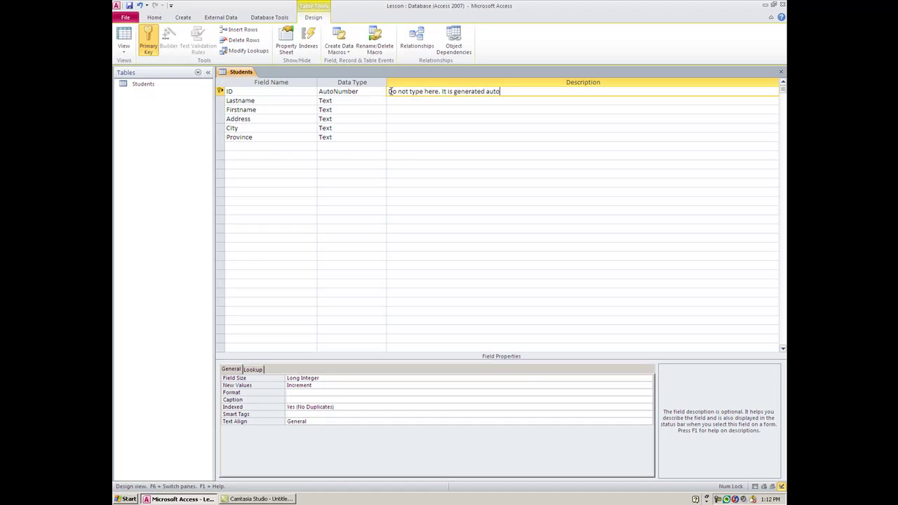
type("matically.")
Save the Students table design and switch to Datasheet View
left_click(129, 6)
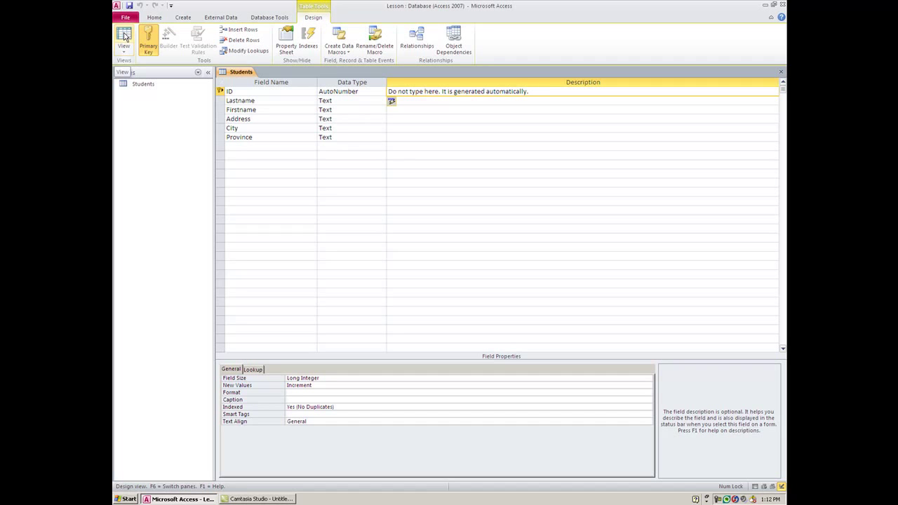
left_click(125, 52)
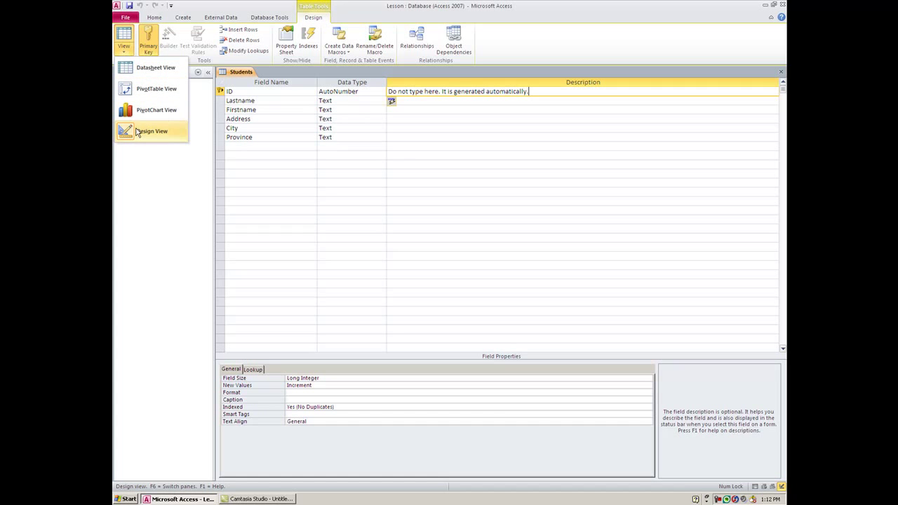
left_click(125, 35)
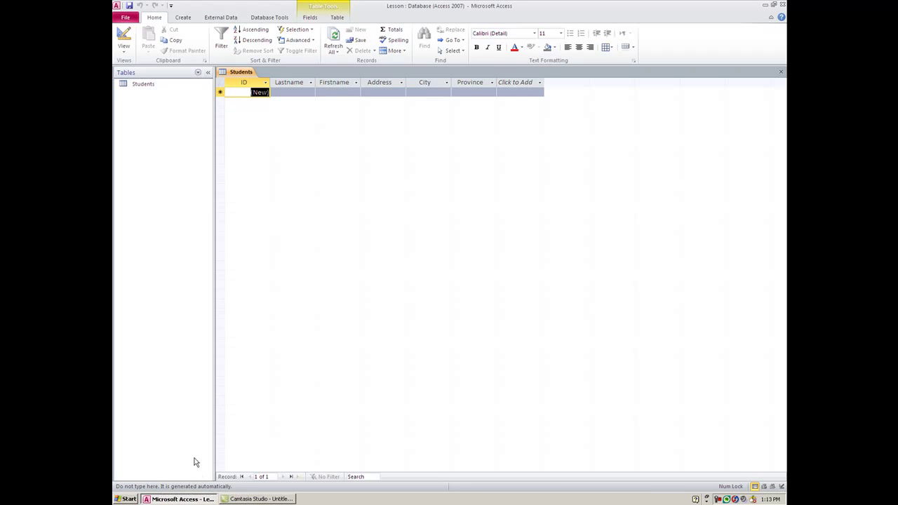
Enter the student's last name, first name and street address in the first record, leaving the automatic ID alone
key("Tab")
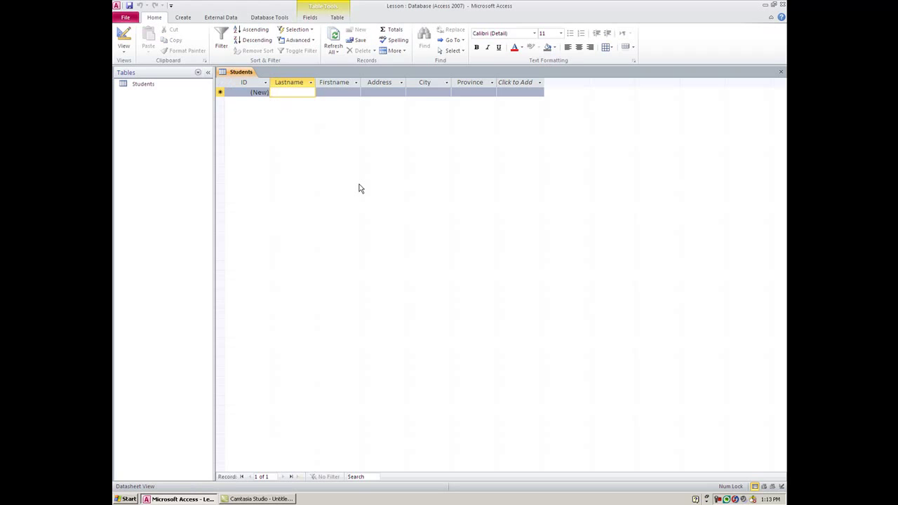
type("Flin")
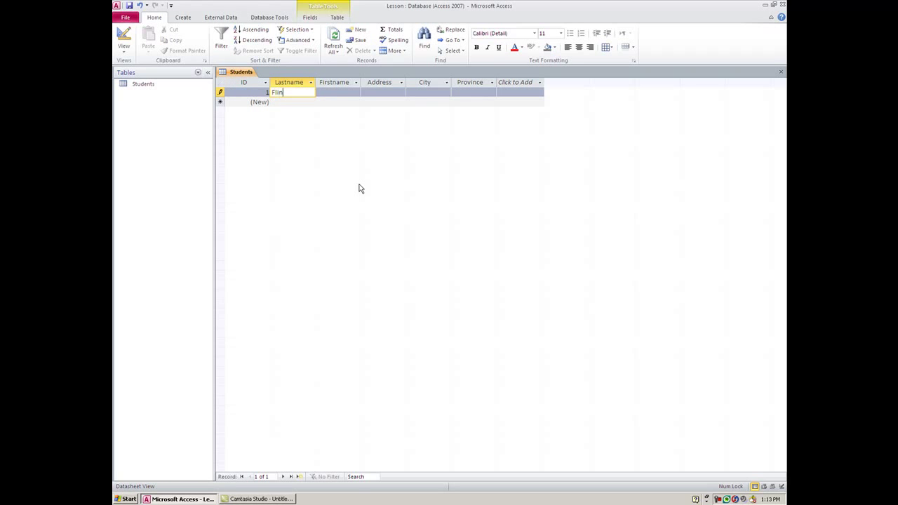
type("ts")
type("tone")
key("Tab")
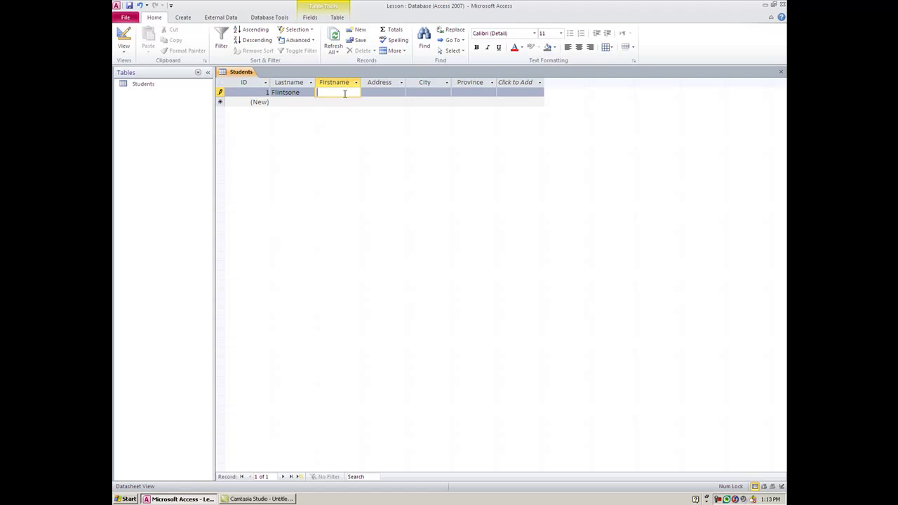
type("red")
key("Tab")
type("2")
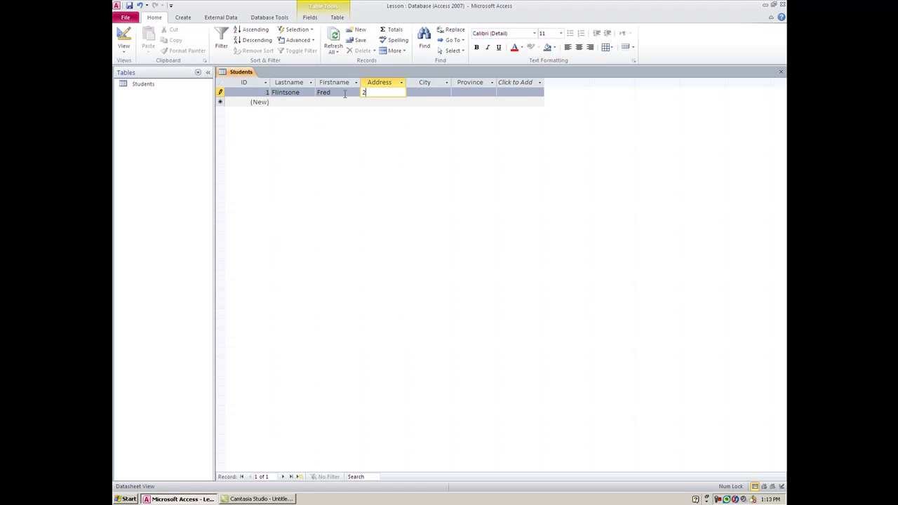
type("2 Bedrock")
key("Tab")
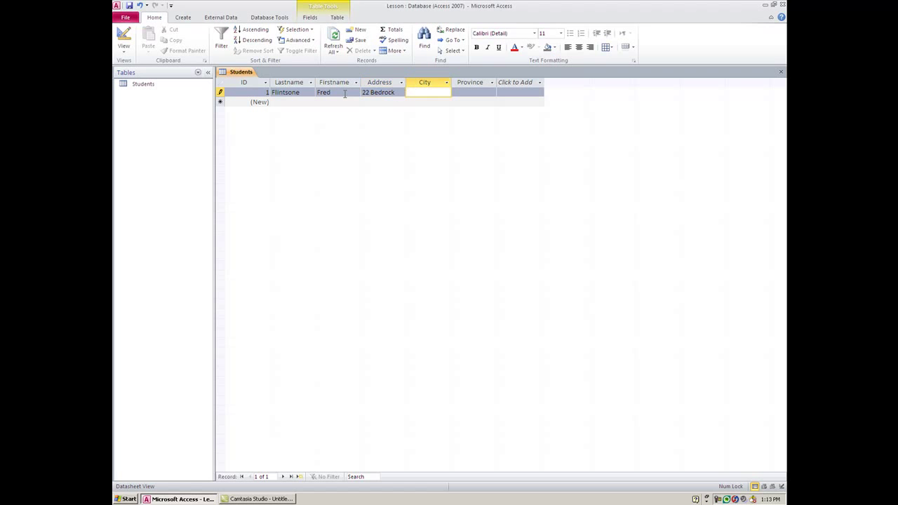
Complete the first record with Hardrock as the city and Ontario as the province
type("Ra")
type("rd")
key("BackSpace")
key("BackSpace")
key("BackSpace")
key("BackSpace")
type("Hardrock")
key("Tab")
type("Ontario")
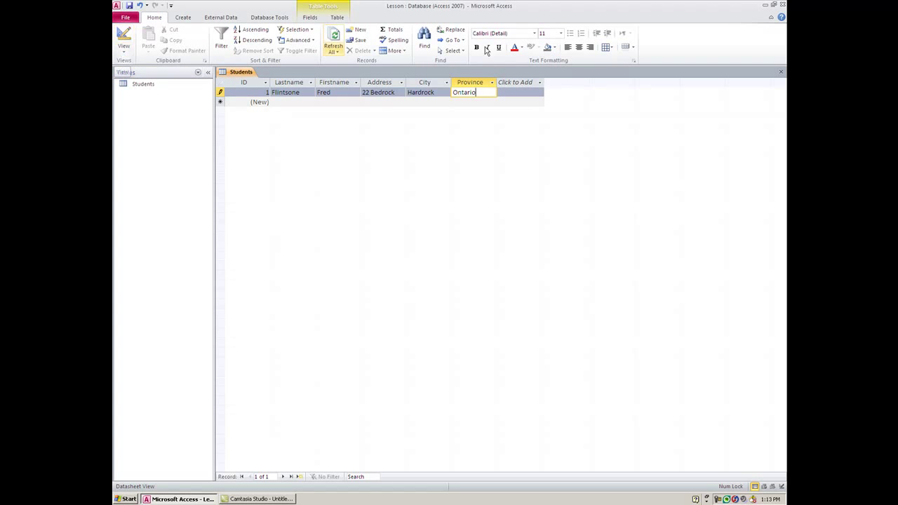
Return to Design View and add a field named NUmbercredits with the Number data type below Province
left_click(125, 42)
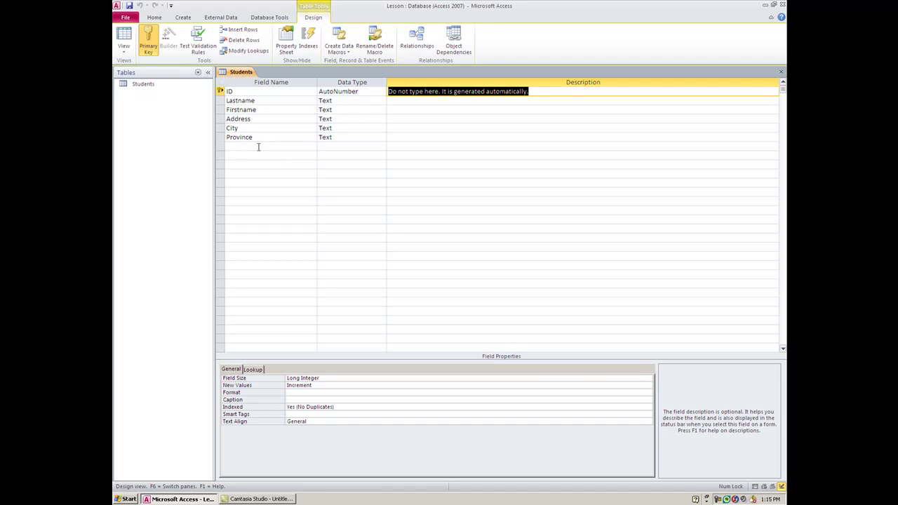
left_click(261, 153)
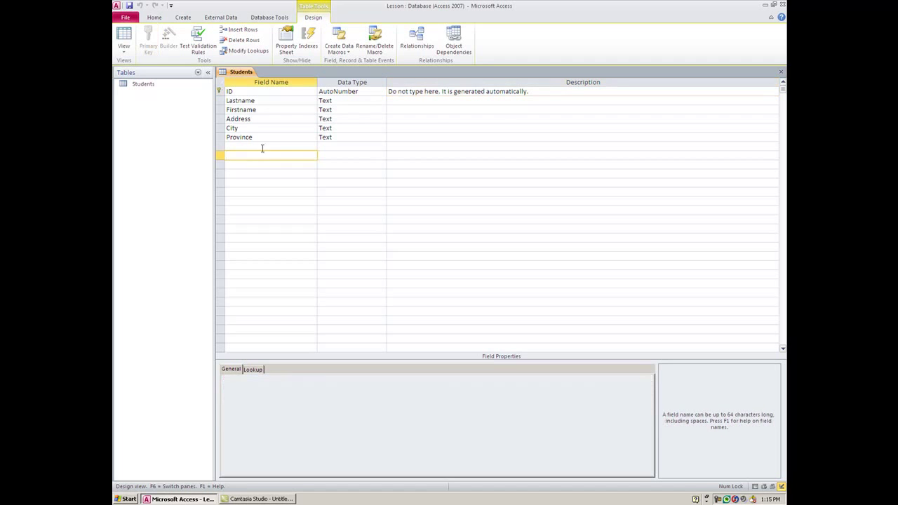
left_click(263, 146)
type("NUmbercredits")
left_click(333, 146)
left_click(383, 147)
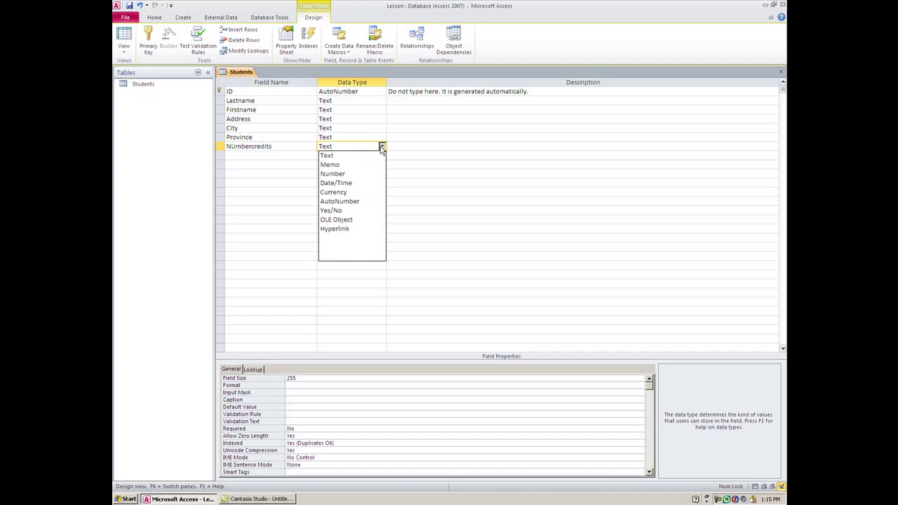
left_click(344, 174)
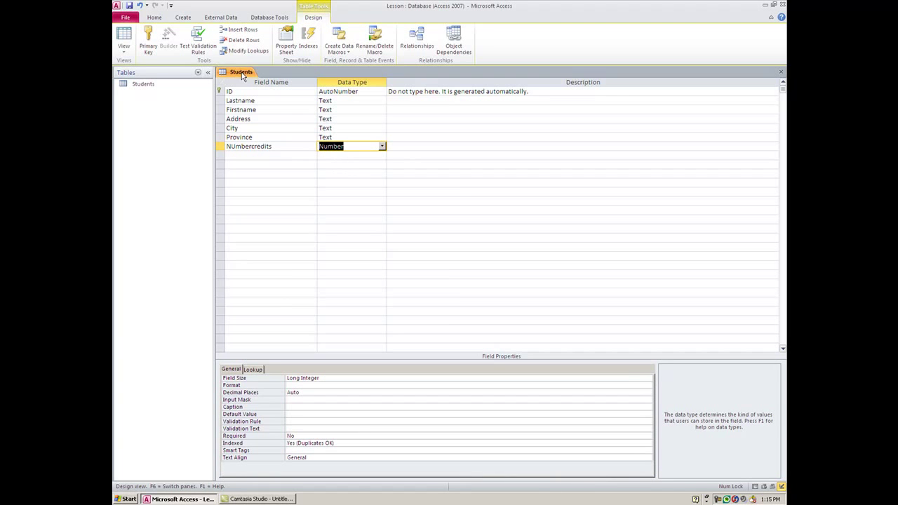
Save the changed table while switching to Datasheet View, and select the ID cell of the new record row
left_click(125, 41)
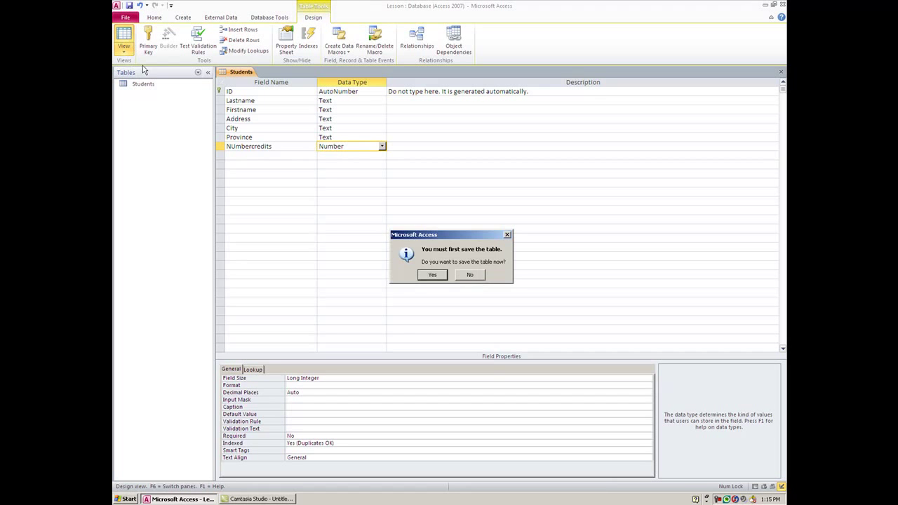
left_click(433, 275)
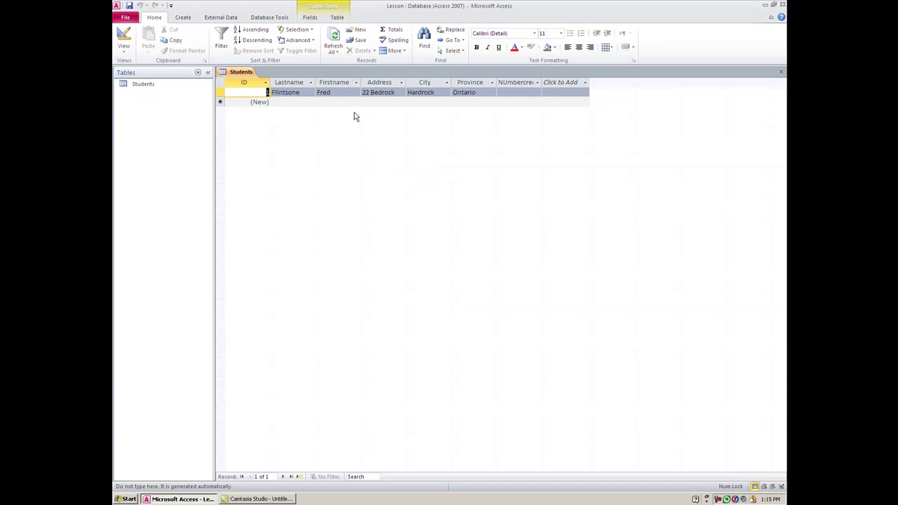
left_click(260, 103)
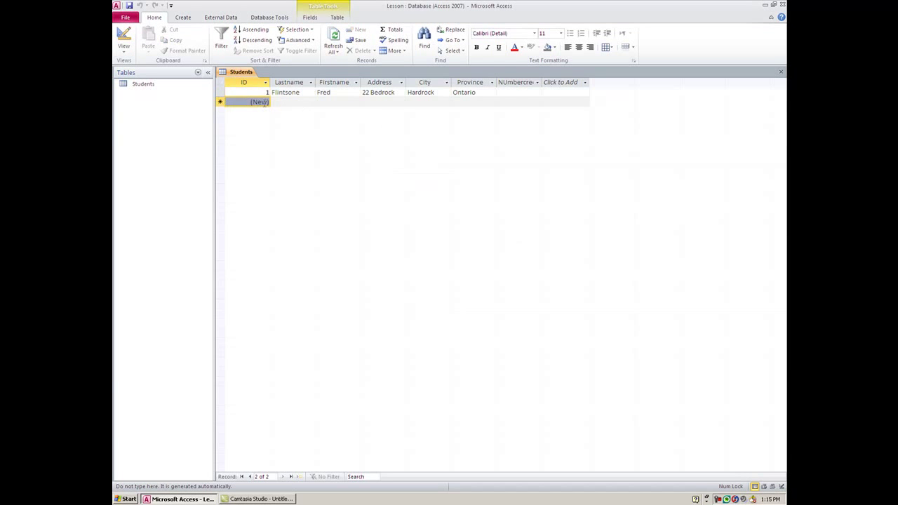
In the new second record, enter the student's given name under Lastname, surname under Firstname, and the street address
left_click(278, 102)
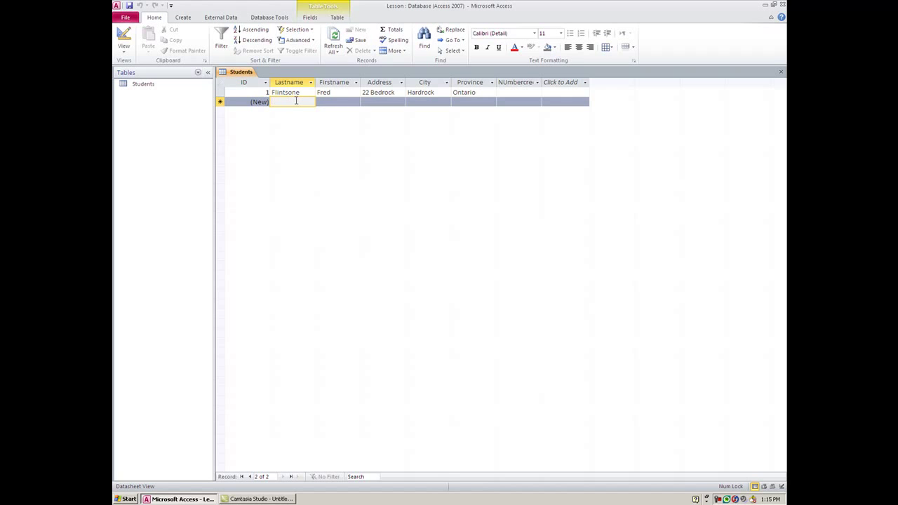
type("Barney")
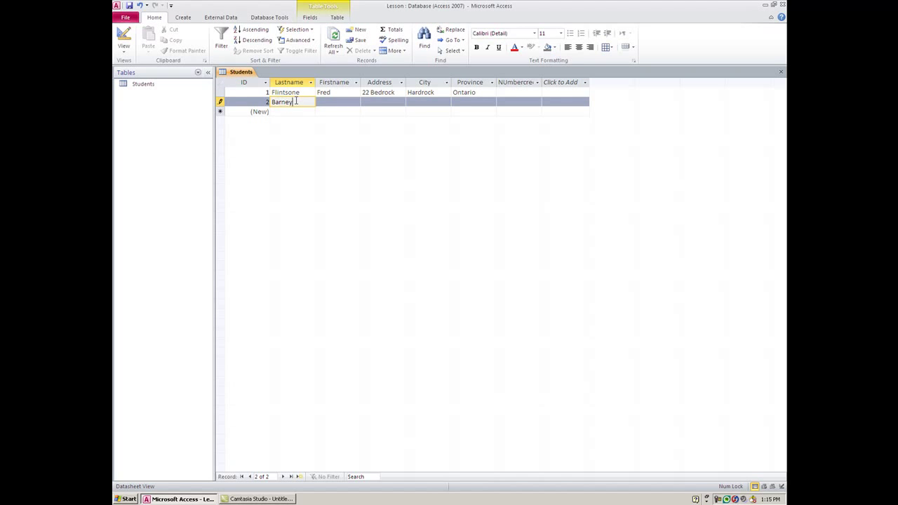
key("Tab")
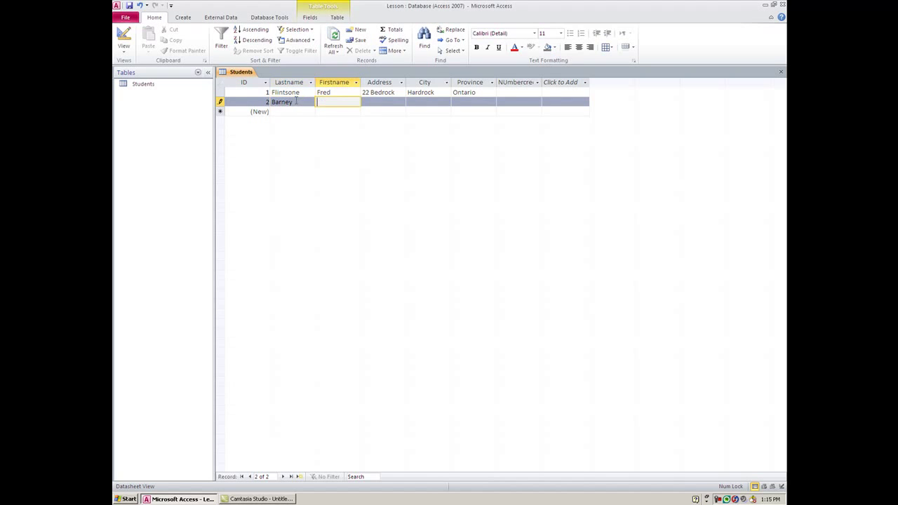
type("Rubble")
key("Tab")
type("11")
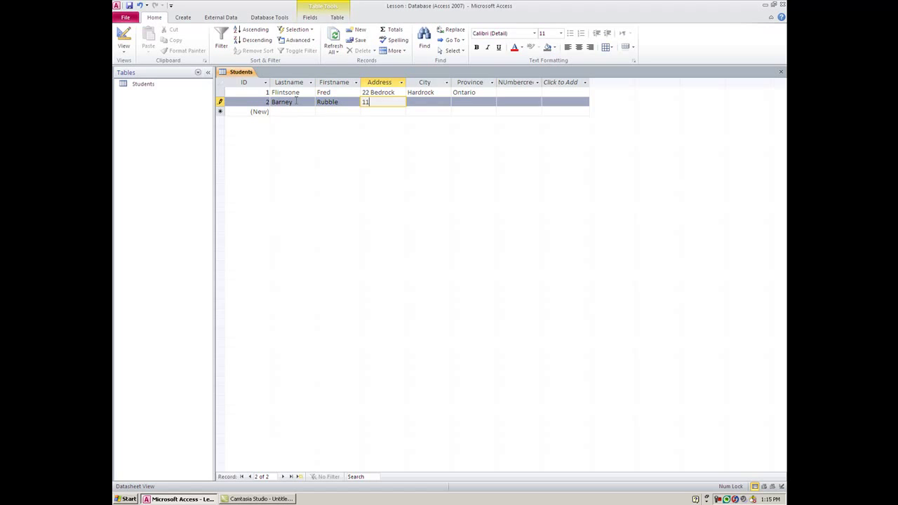
type(" Bedrock")
key("Tab")
Fill the second record's City with Hardrock and Province with Ontario by repeating the values from the record above
type("H")
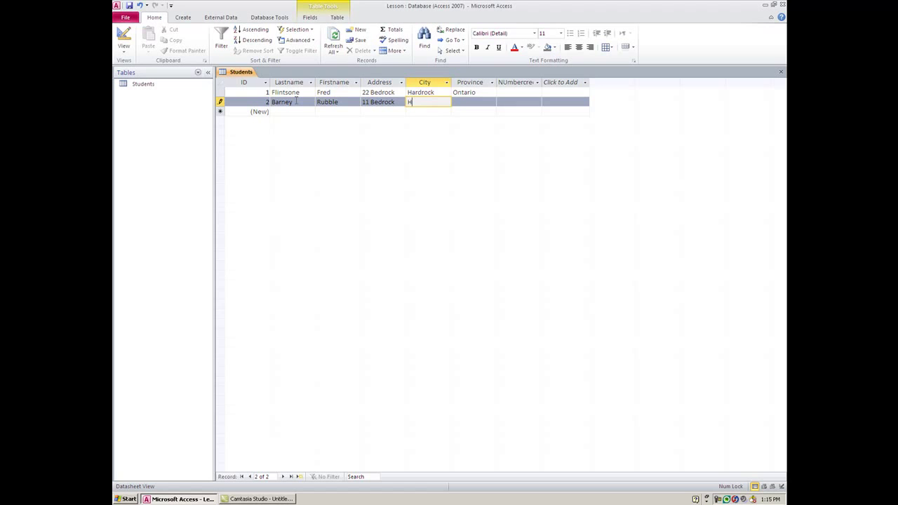
key("BackSpace")
key("ctrl+apostrophe")
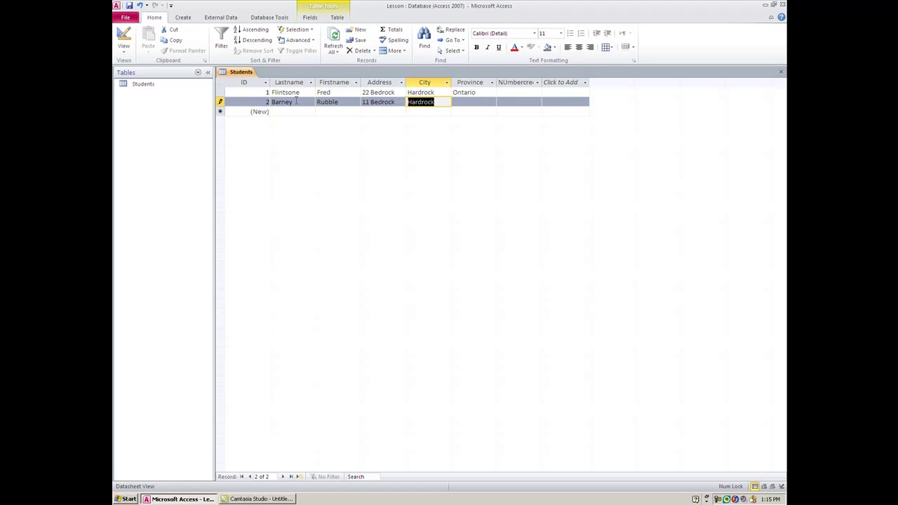
key("Tab")
key("ctrl+apostrophe")
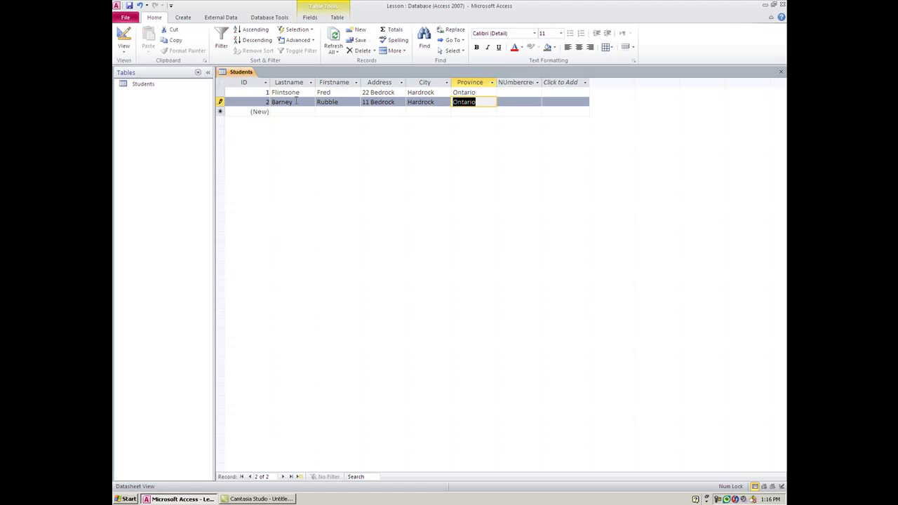
key("Tab")
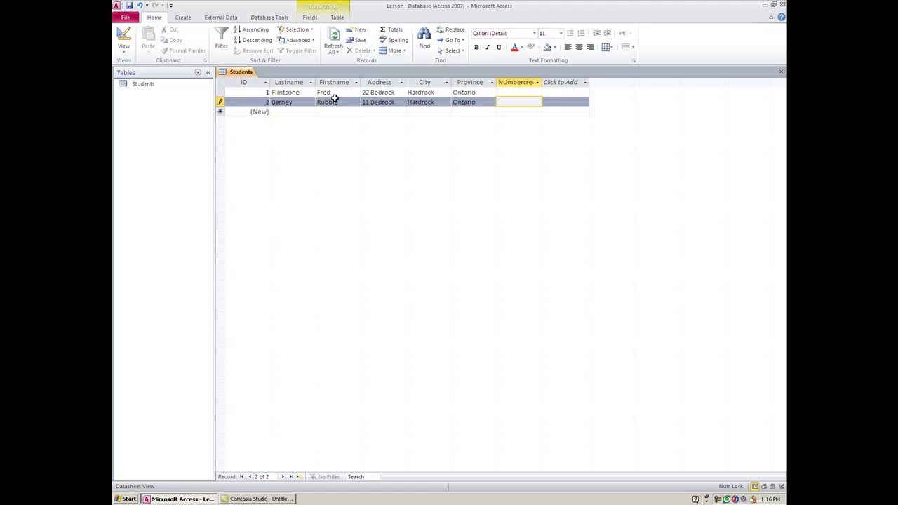
Enter 18 as the number of credits in the second record and 20 in the first record
type("18")
left_click(515, 92)
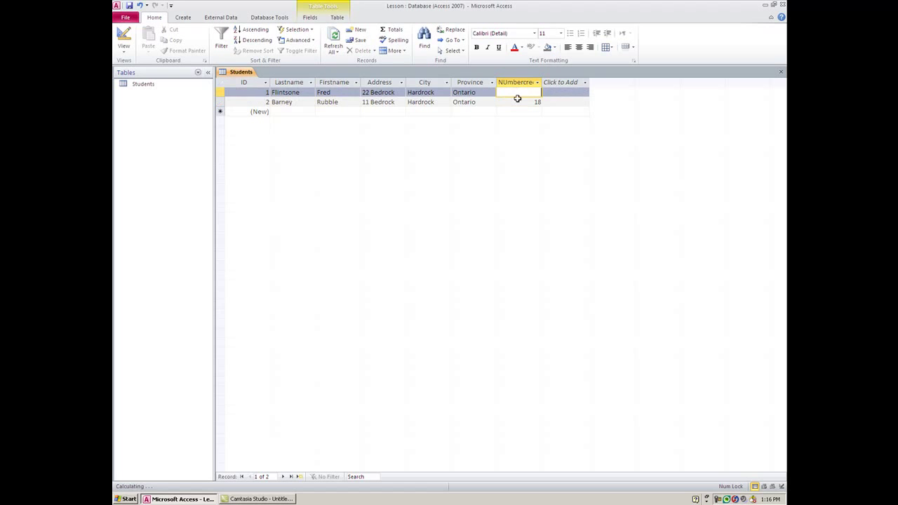
type("20")
Delete the entire first student record, the one with ID 1, from the table
left_click(224, 92)
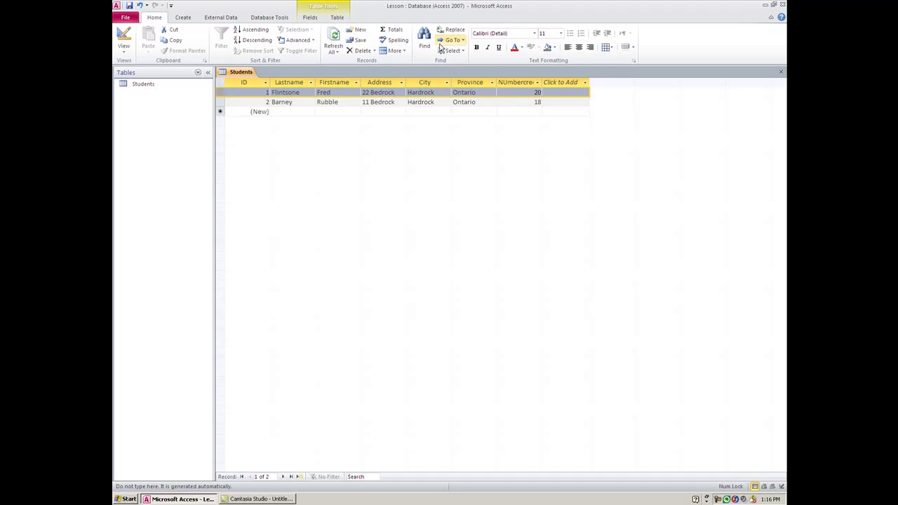
left_click(357, 53)
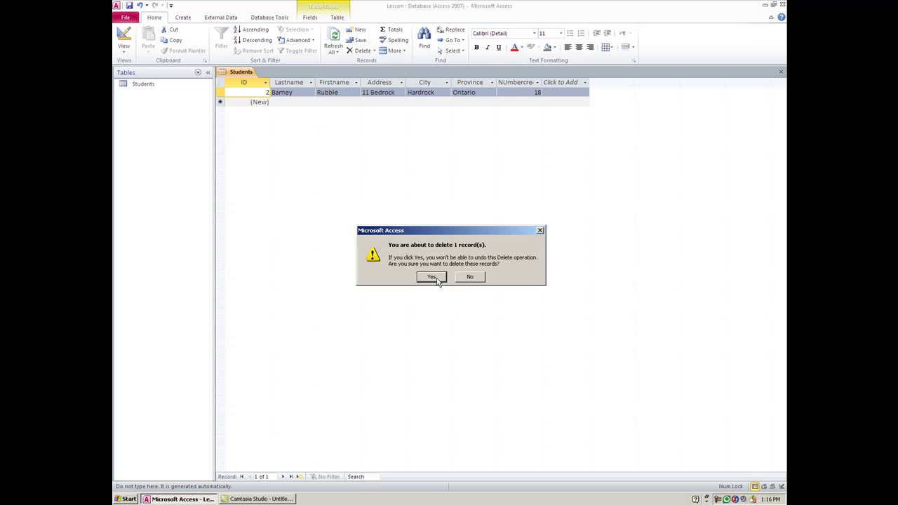
left_click(436, 278)
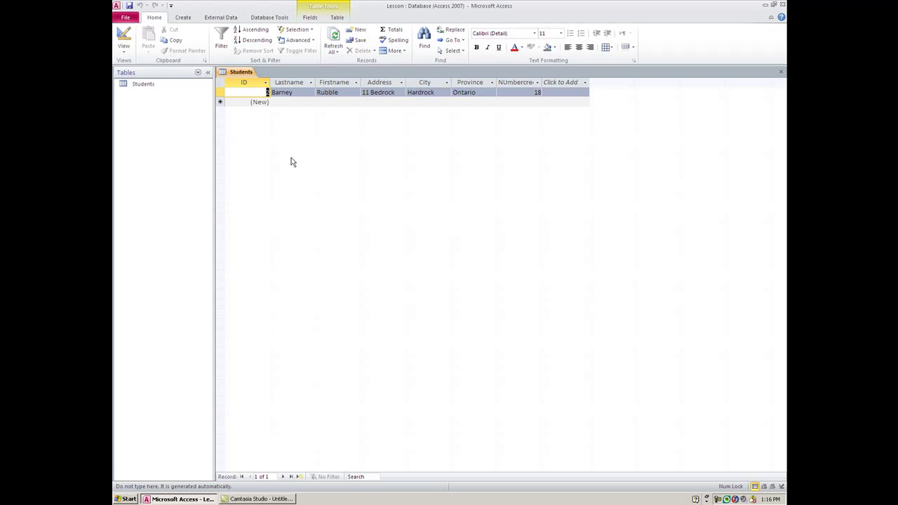
Start a new record below the remaining one, entering the student's given name under Lastname, surname under Firstname, and the street address
key("Tab")
key("Tab")
key("Tab")
key("Tab")
key("Tab")
key("Tab")
key("Tab")
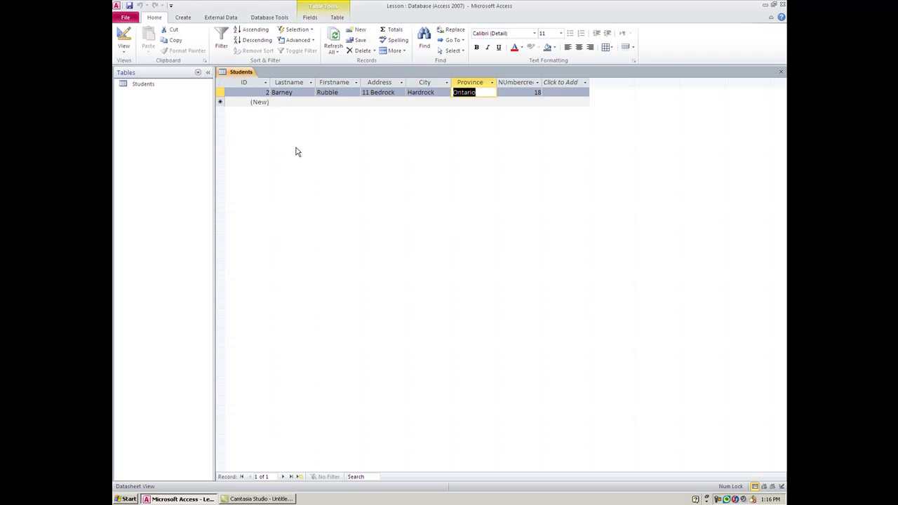
key("Tab")
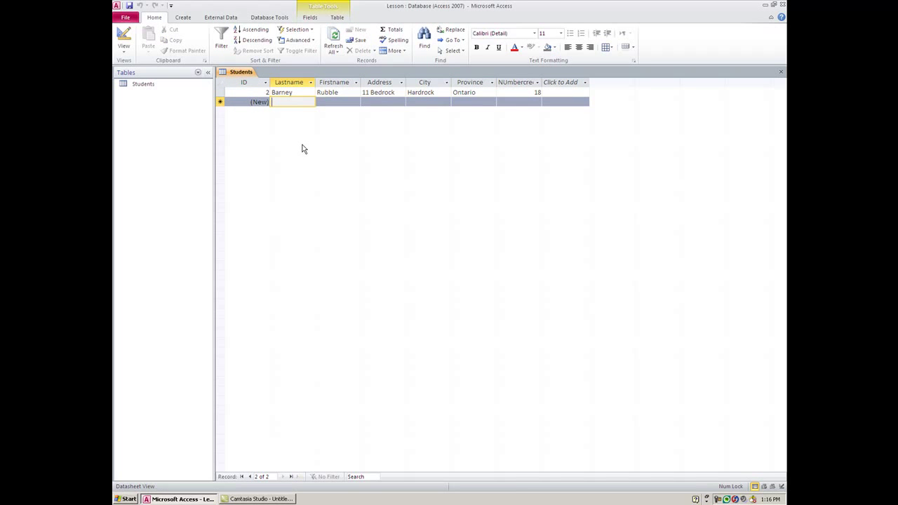
type("Wilma")
key("Tab")
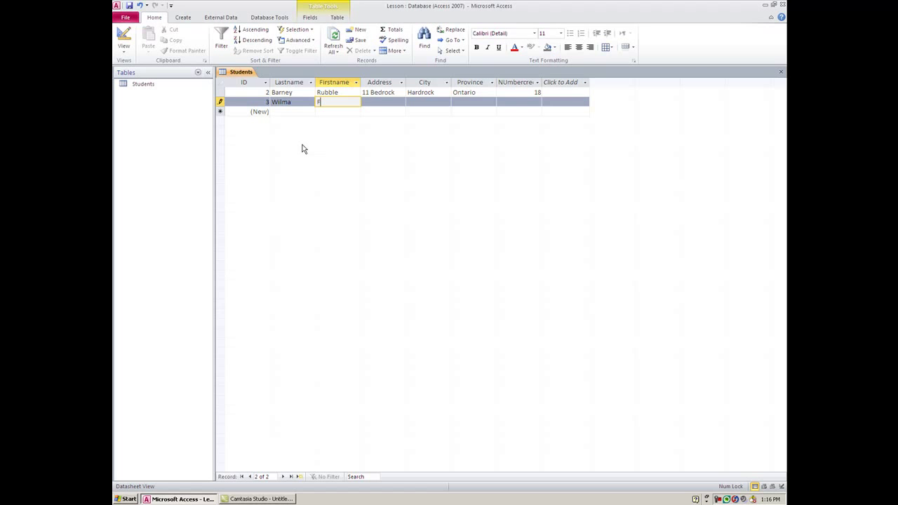
type("lintsone")
key("Tab")
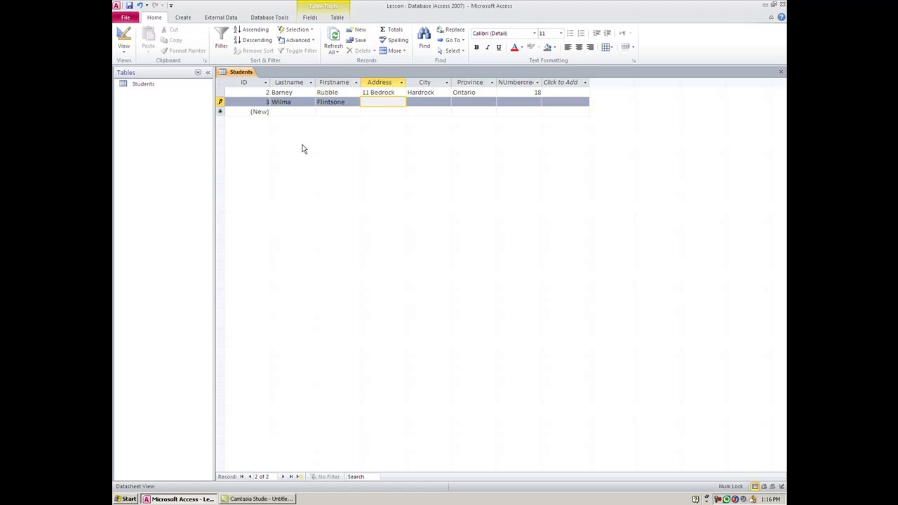
type("22 Bedrock")
key("Tab")
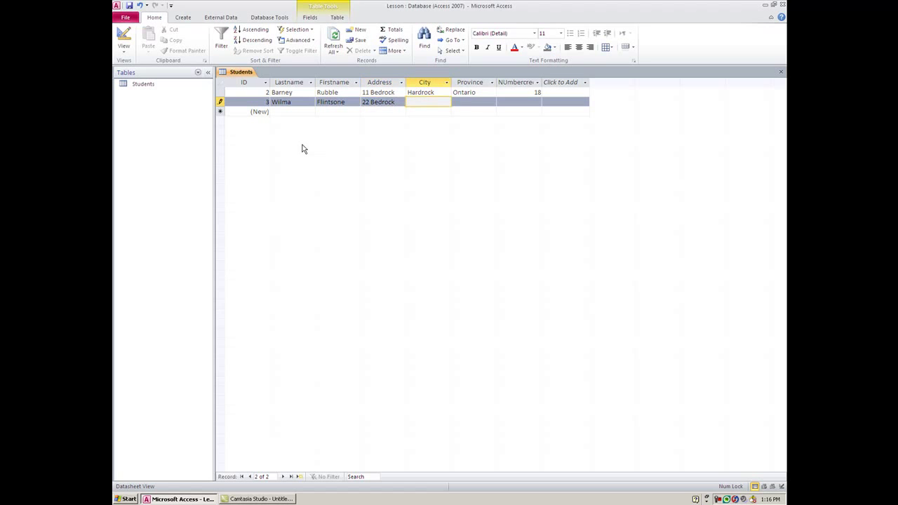
Complete the new record with Hardrock, Ontario and 22 credits, repeating city and province from the record above, and switch to Design View
key("ctrl+apostrophe")
key("Tab")
key("ctrl+apostrophe")
key("Tab")
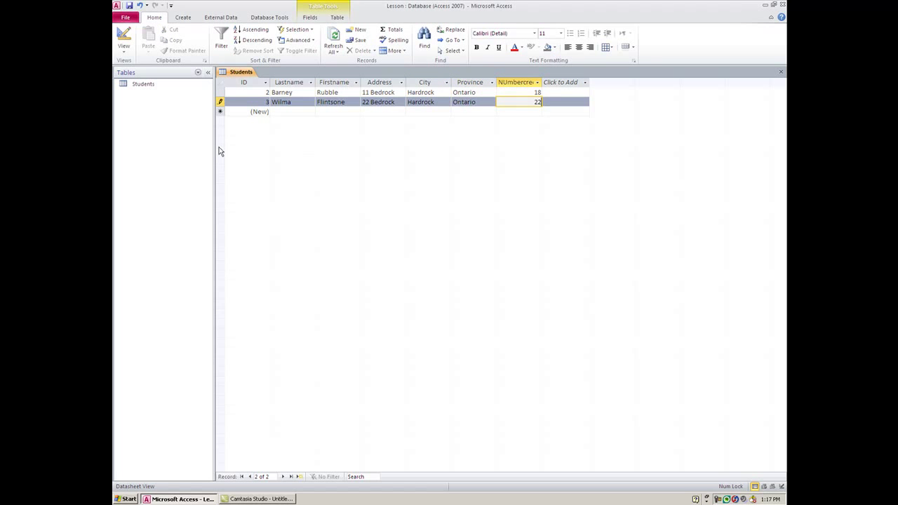
left_click(122, 36)
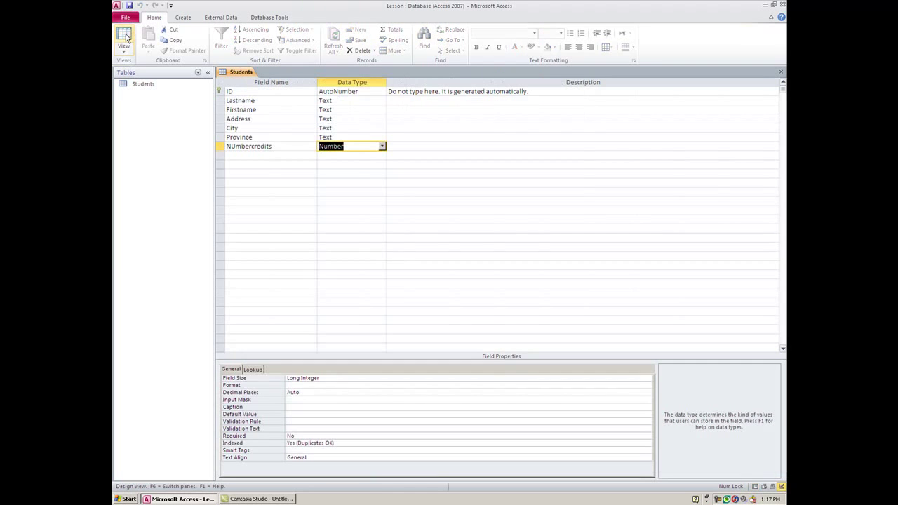